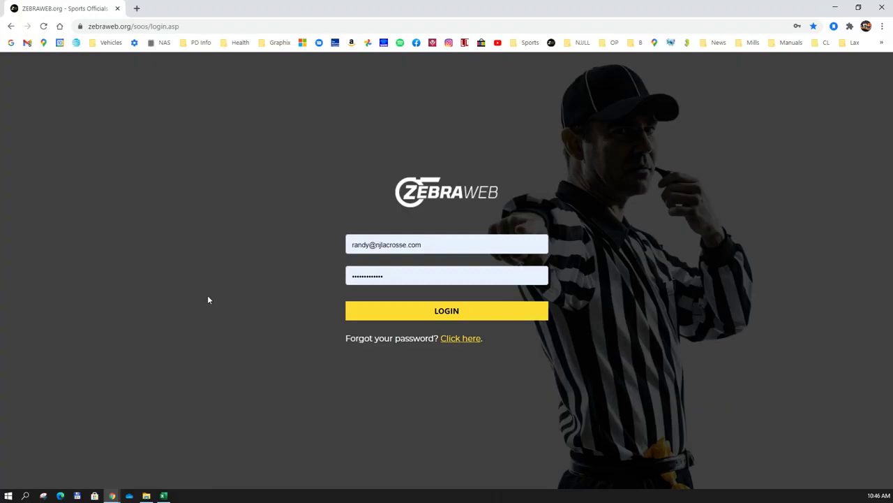
Log in with the prefilled credentials, choose the NJSIAA Basketball Assigning association and open the Sports Officials Assigning System.
{"action": "left_click", "coordinate": [367, 317]}
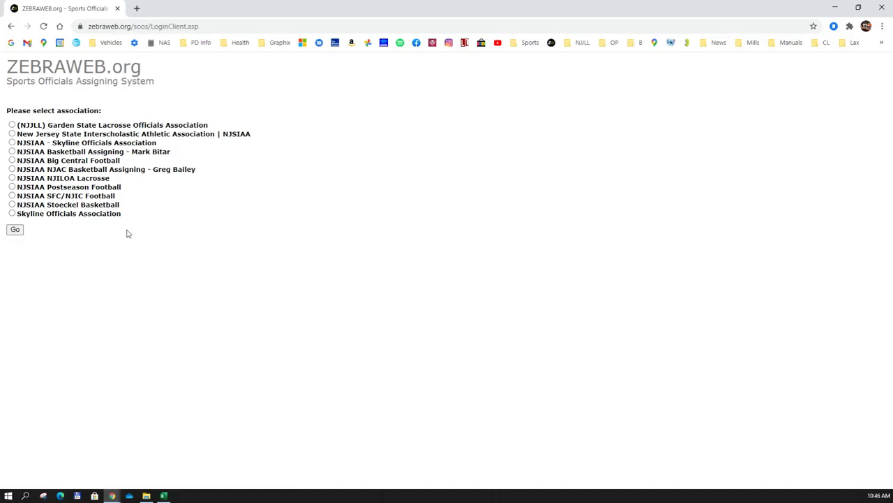
{"action": "left_click", "coordinate": [11, 151]}
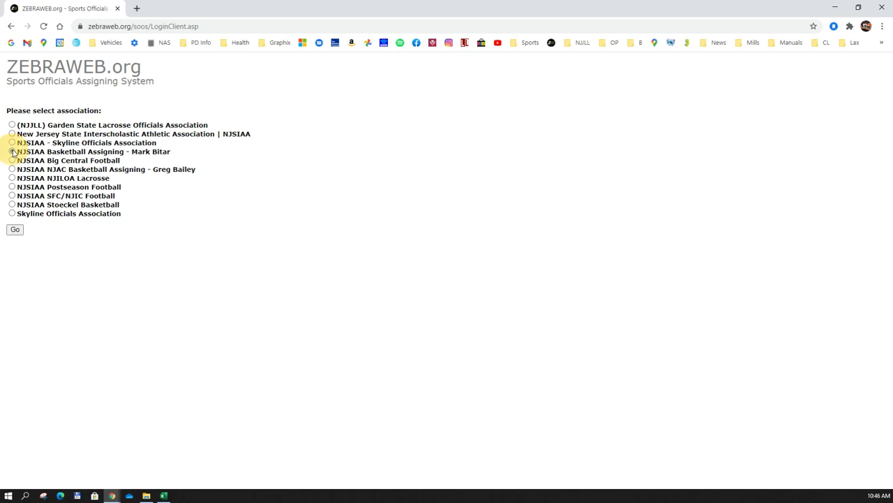
{"action": "left_click", "coordinate": [15, 229]}
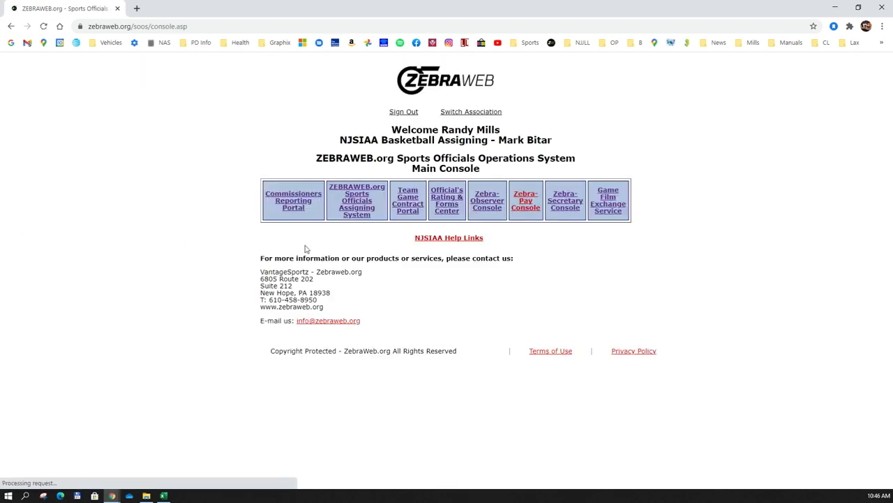
{"action": "left_click", "coordinate": [360, 216]}
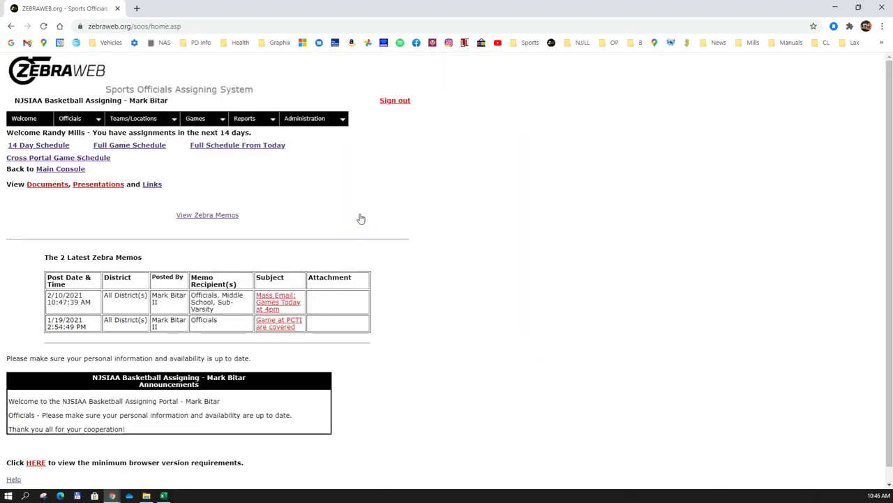
{"action": "left_click_drag", "start_coordinate": [10, 98], "coordinate": [177, 104]}
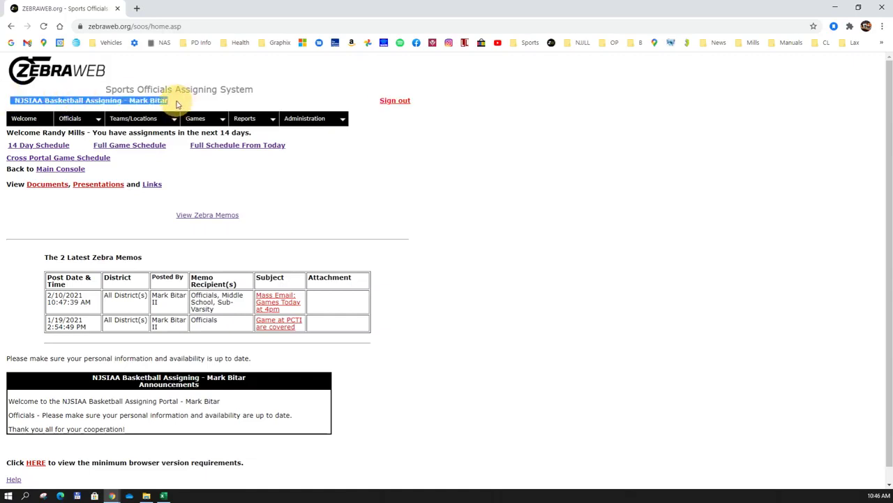
{"action": "left_click_drag", "start_coordinate": [177, 104], "coordinate": [181, 105]}
{"action": "left_click", "coordinate": [183, 103]}
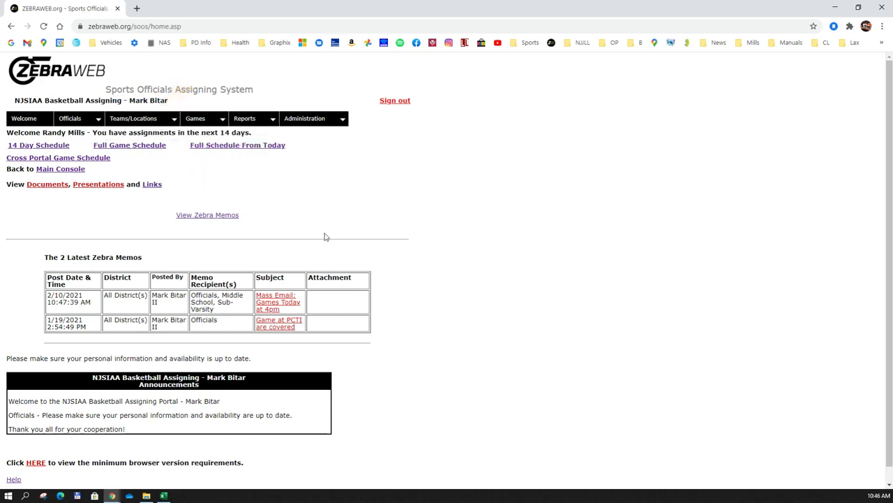
{"action": "left_click", "coordinate": [75, 148]}
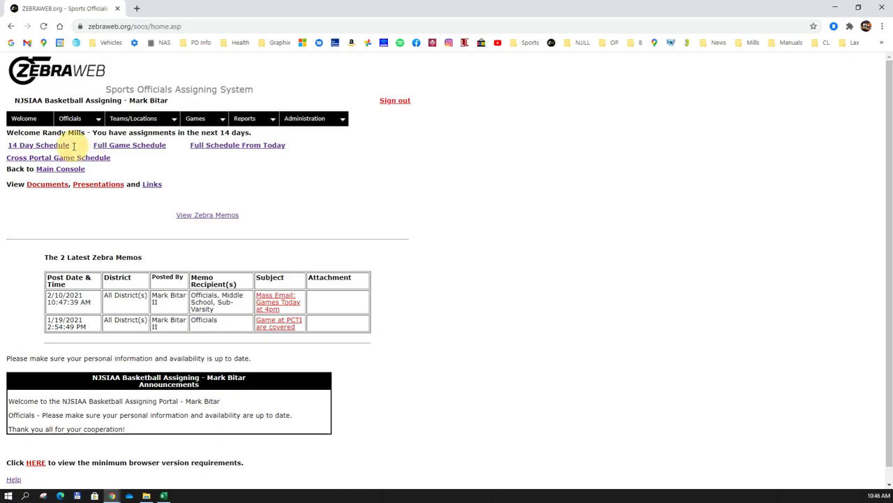
{"action": "left_click", "coordinate": [166, 146]}
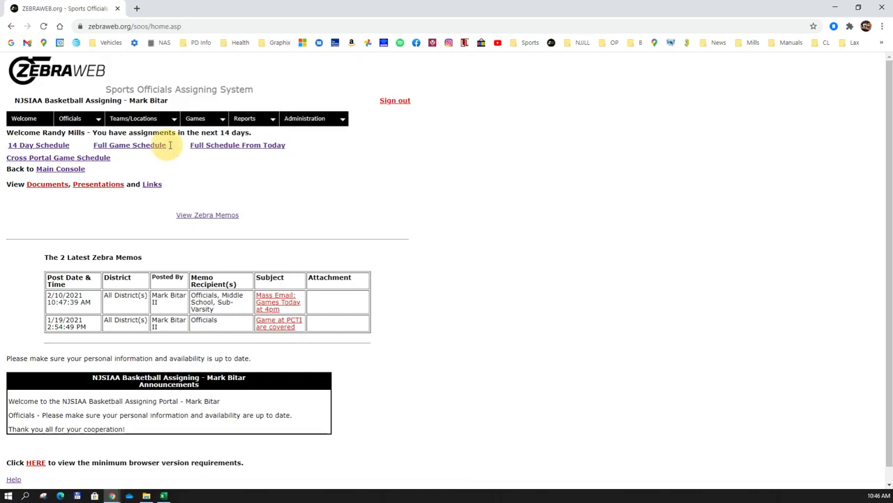
{"action": "left_click", "coordinate": [290, 146]}
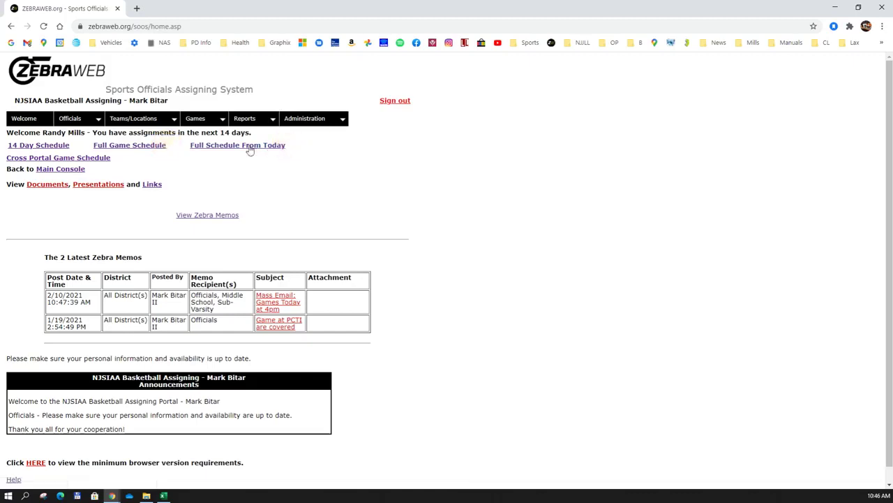
{"action": "mouse_move", "coordinate": [11, 105]}
{"action": "left_mouse_down"}
{"action": "mouse_move", "coordinate": [32, 97]}
{"action": "mouse_move", "coordinate": [21, 98]}
{"action": "left_mouse_up"}
{"action": "left_click", "coordinate": [116, 162]}
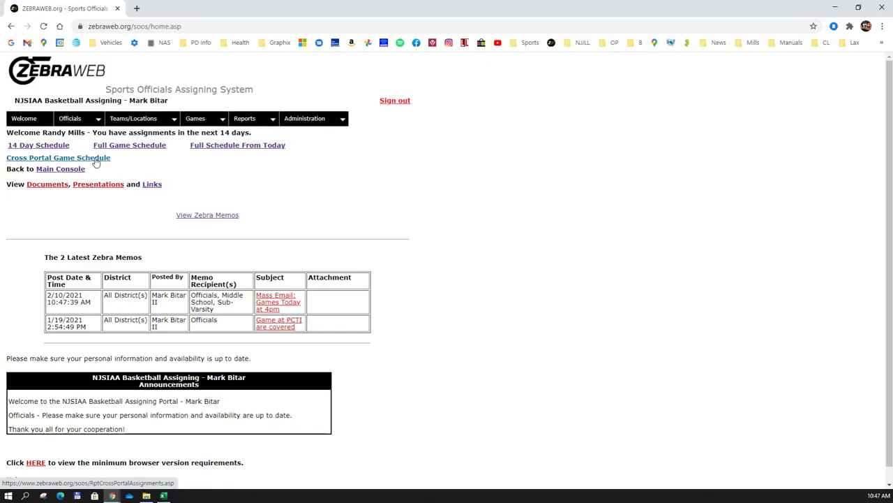
Open the Cross Portal Game Schedule report form and look through its association choices.
{"action": "left_click", "coordinate": [96, 159]}
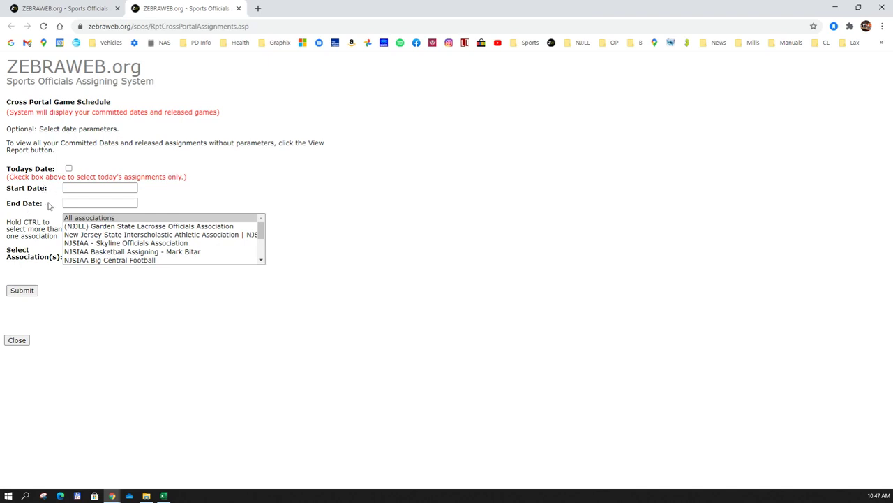
{"action": "scroll", "coordinate": [195, 243], "scroll_direction": "down", "scroll_amount": 5}
{"action": "scroll", "coordinate": [195, 243], "scroll_direction": "up", "scroll_amount": 5}
{"action": "left_click", "coordinate": [157, 235]}
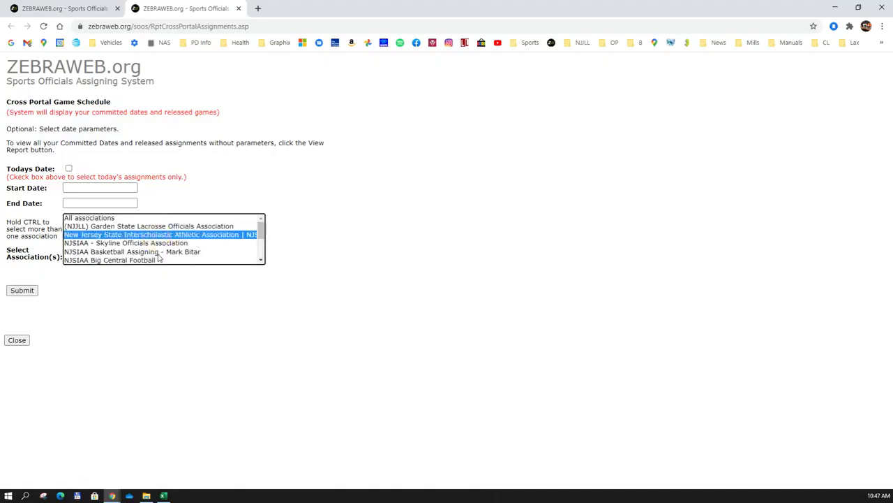
{"action": "left_click", "coordinate": [158, 253]}
{"action": "scroll", "coordinate": [168, 256], "scroll_direction": "down", "scroll_amount": 2}
{"action": "left_click", "coordinate": [148, 244]}
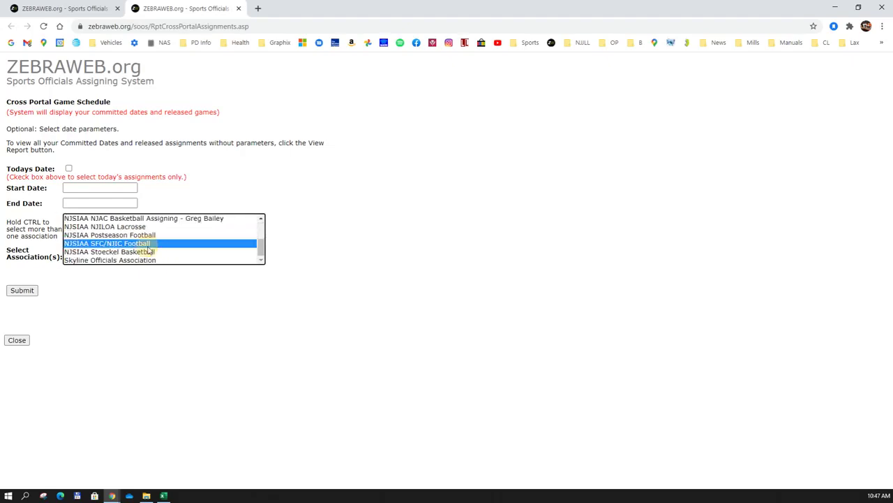
{"action": "scroll", "coordinate": [228, 241], "scroll_direction": "up", "scroll_amount": 2}
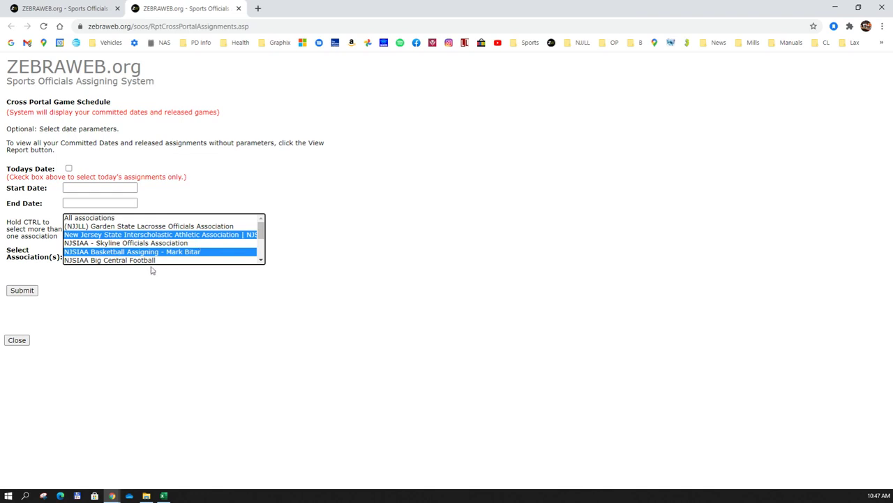
Run the cross portal schedule report for all associations and look through the listed games.
{"action": "left_click", "coordinate": [169, 218]}
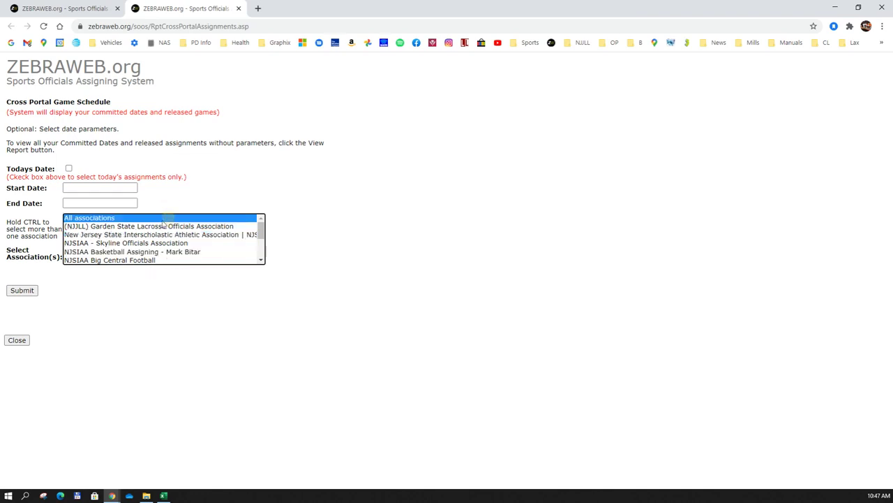
{"action": "left_click", "coordinate": [21, 291]}
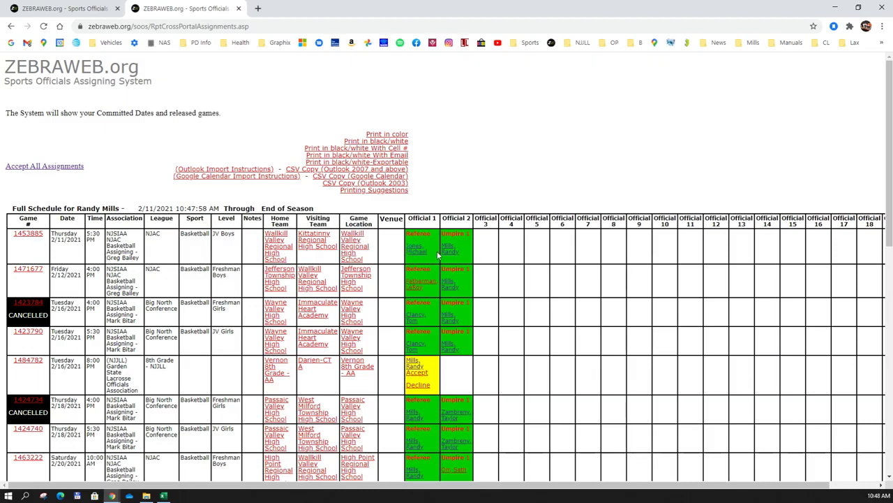
{"action": "scroll", "coordinate": [276, 237], "scroll_direction": "down", "scroll_amount": 1}
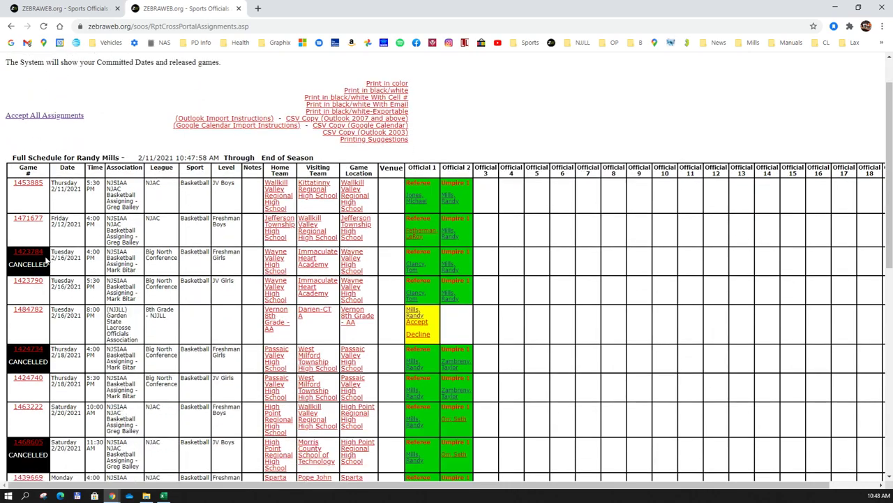
{"action": "scroll", "coordinate": [195, 230], "scroll_direction": "down", "scroll_amount": 3}
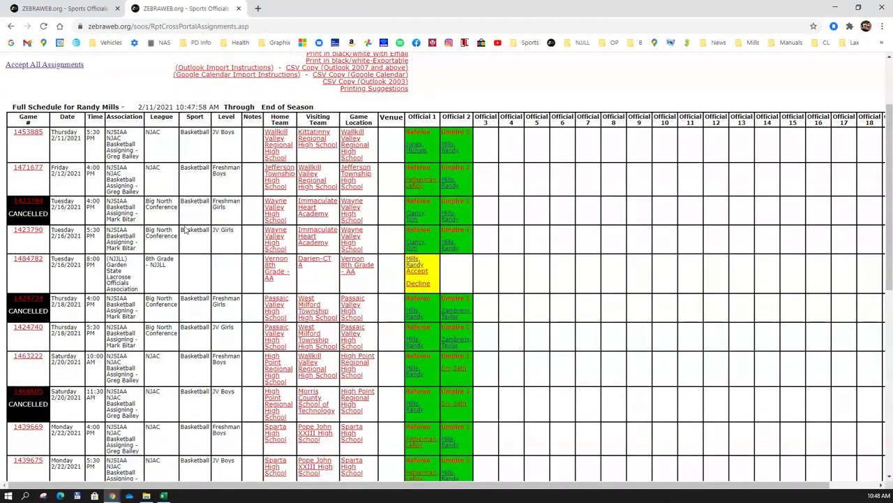
{"action": "scroll", "coordinate": [267, 248], "scroll_direction": "down", "scroll_amount": 5}
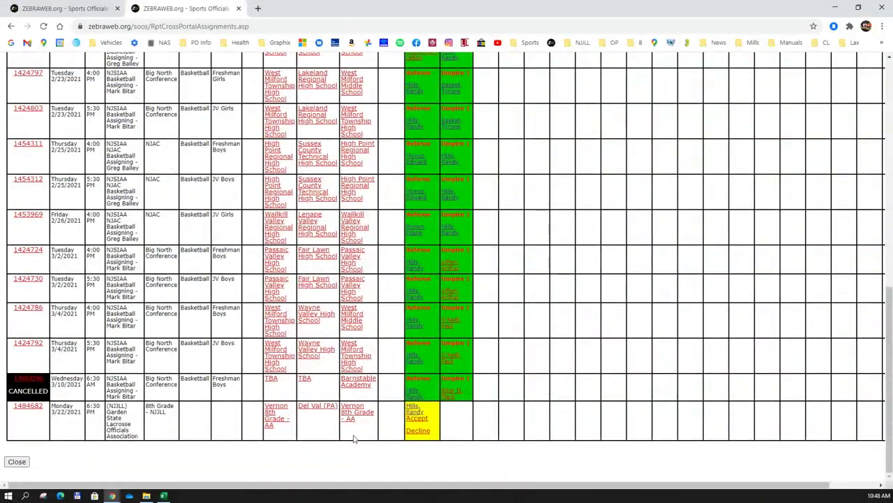
{"action": "scroll", "coordinate": [304, 447], "scroll_direction": "up", "scroll_amount": 10}
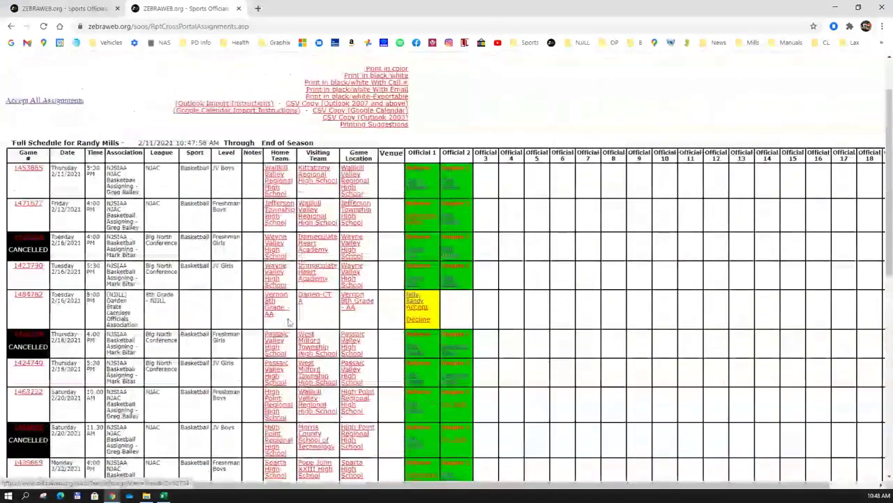
{"action": "scroll", "coordinate": [290, 321], "scroll_direction": "up", "scroll_amount": 1}
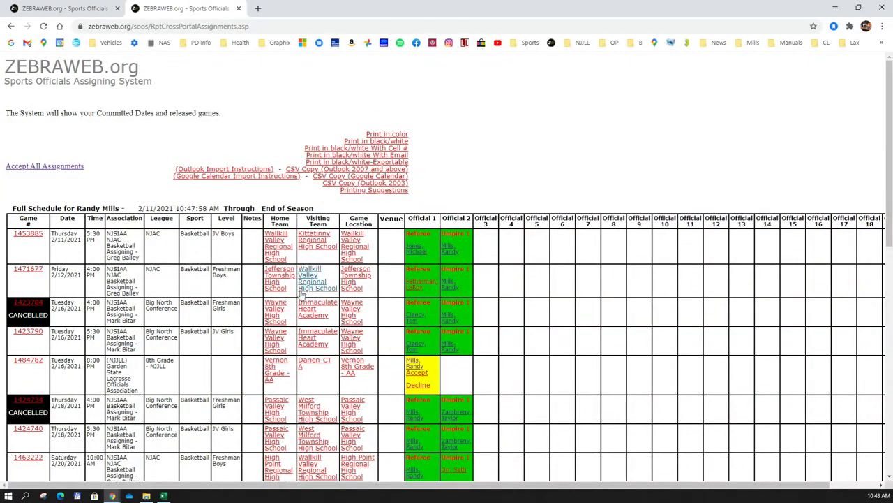
{"action": "left_click", "coordinate": [86, 169]}
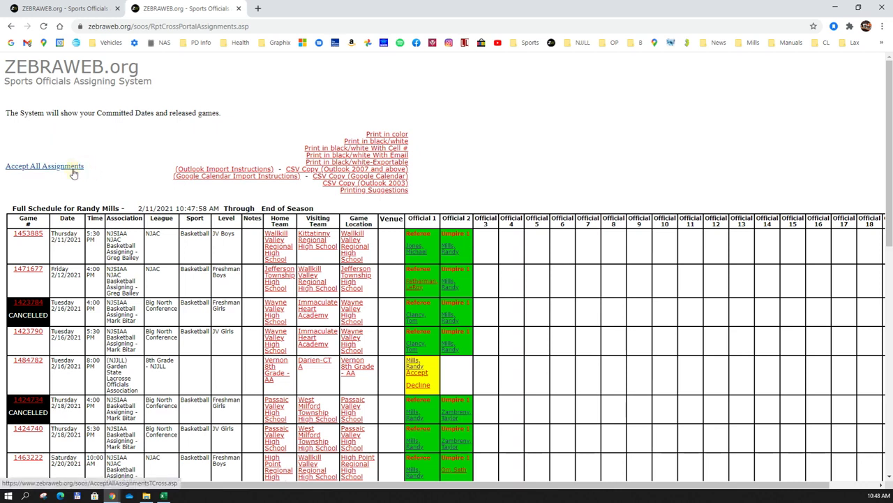
{"action": "left_click", "coordinate": [74, 171]}
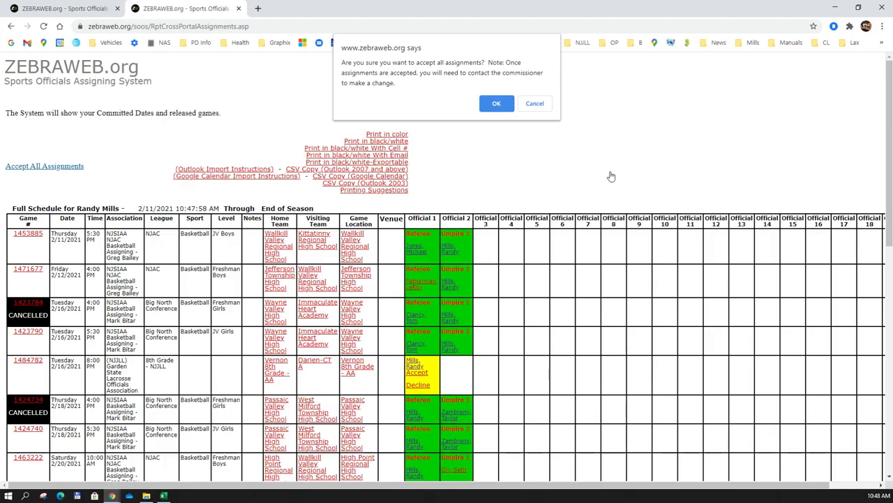
{"action": "left_click", "coordinate": [535, 103]}
Start accepting the 2/16/2021 8:00 PM Vernon 8th Grade - AA vs Darien-CT A game.
{"action": "scroll", "coordinate": [563, 145], "scroll_direction": "down", "scroll_amount": 1}
{"action": "scroll", "coordinate": [562, 146], "scroll_direction": "down", "scroll_amount": 2}
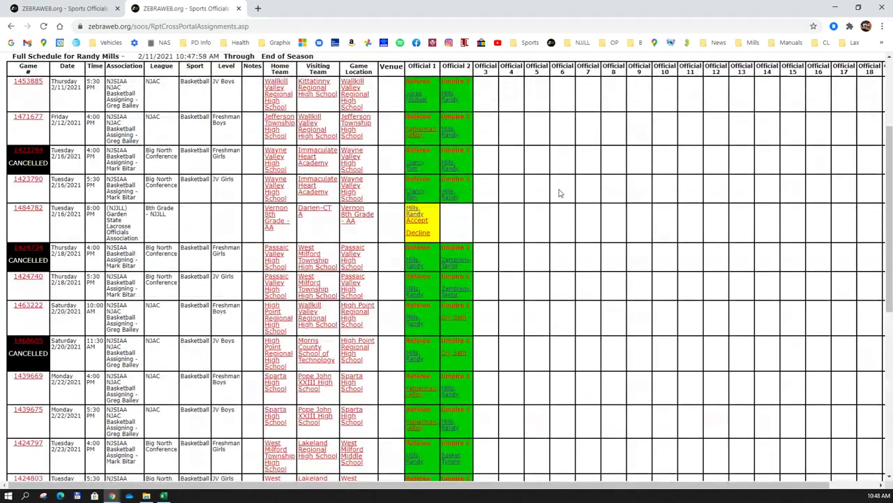
{"action": "left_click", "coordinate": [422, 224]}
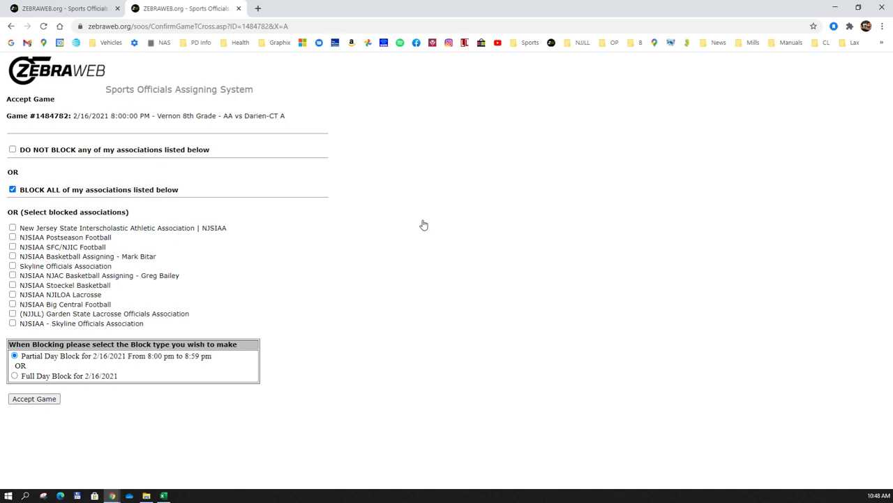
{"action": "left_click", "coordinate": [11, 189]}
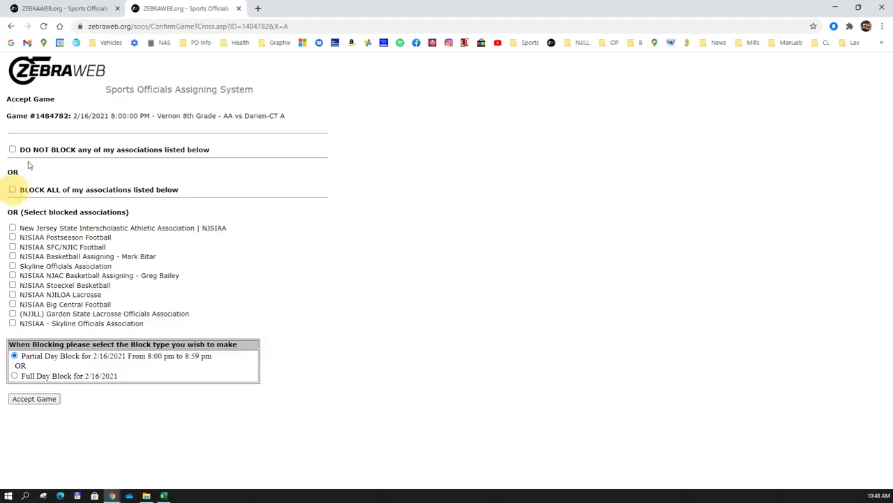
{"action": "left_click", "coordinate": [11, 149]}
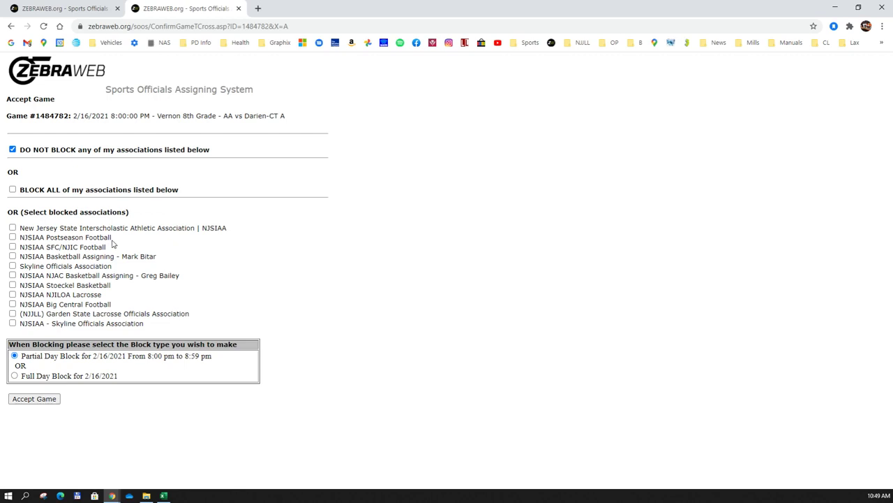
{"action": "left_click", "coordinate": [21, 150]}
{"action": "left_click", "coordinate": [12, 190]}
{"action": "left_click", "coordinate": [12, 230]}
{"action": "left_click", "coordinate": [12, 256]}
{"action": "left_click", "coordinate": [12, 257]}
{"action": "left_click", "coordinate": [12, 228]}
{"action": "left_click", "coordinate": [11, 189]}
Accept the game with a partial day block for 2/16/2021 from 8:00 pm to 8:59 pm.
{"action": "left_click", "coordinate": [101, 374]}
{"action": "left_click", "coordinate": [212, 360]}
{"action": "left_click", "coordinate": [46, 358]}
{"action": "left_click", "coordinate": [14, 375]}
{"action": "left_click", "coordinate": [14, 357]}
{"action": "left_click", "coordinate": [50, 399]}
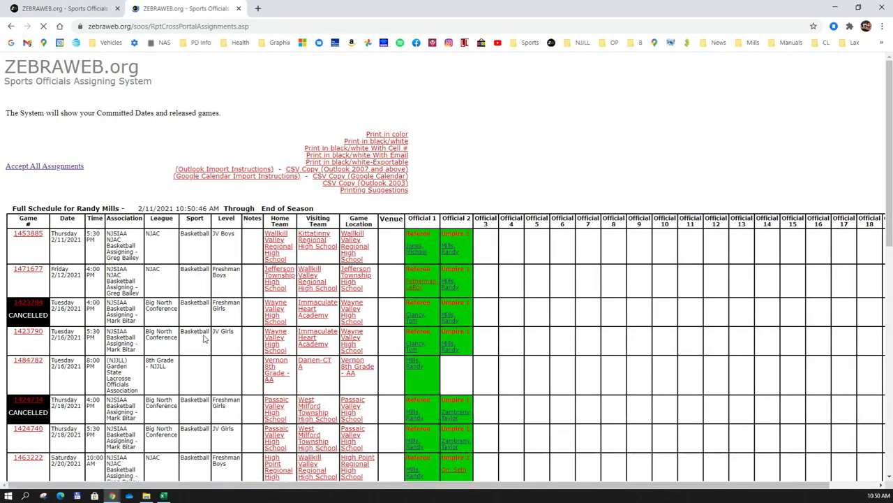
Start declining the 3/22/2021 Vernon 8th Grade - AA vs Del Val (PA) game and enter "WOrk" as the reason.
{"action": "scroll", "coordinate": [252, 341], "scroll_direction": "down", "scroll_amount": 1}
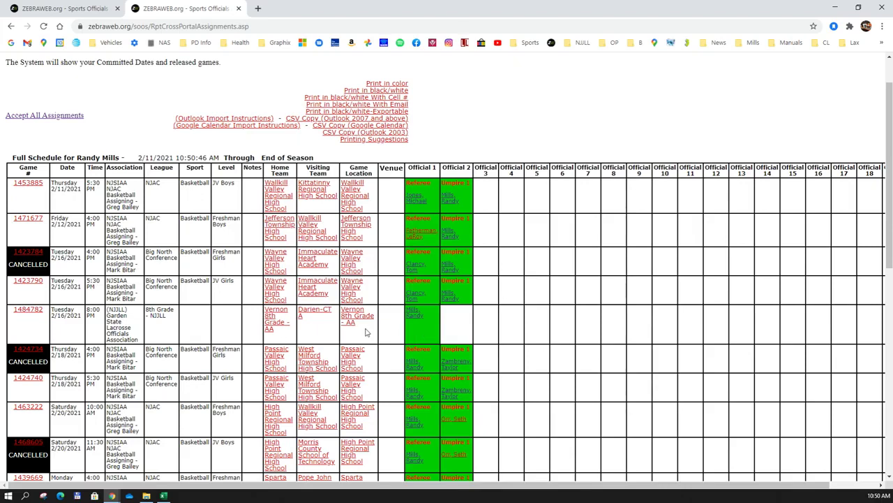
{"action": "scroll", "coordinate": [363, 330], "scroll_direction": "down", "scroll_amount": 1}
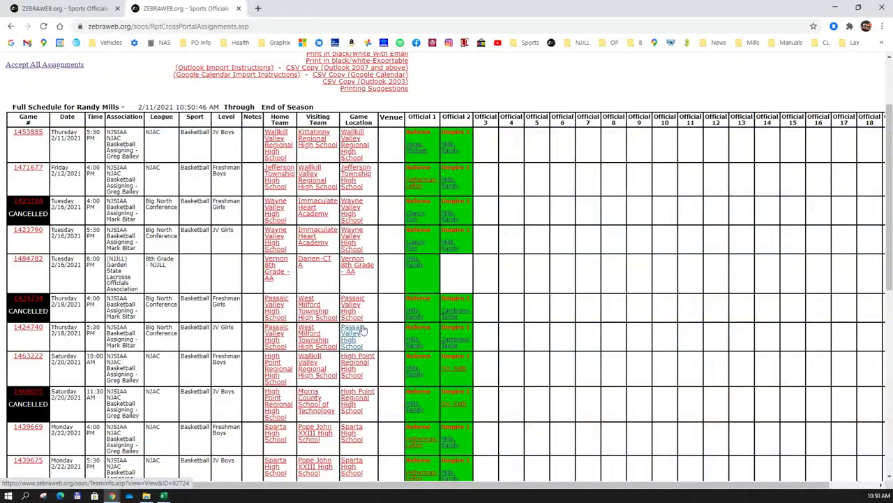
{"action": "scroll", "coordinate": [363, 331], "scroll_direction": "down", "scroll_amount": 12}
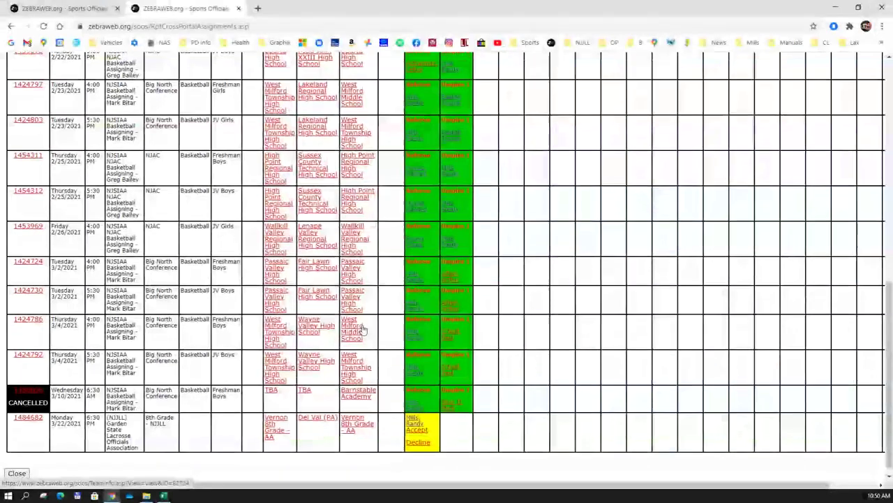
{"action": "left_click", "coordinate": [417, 431]}
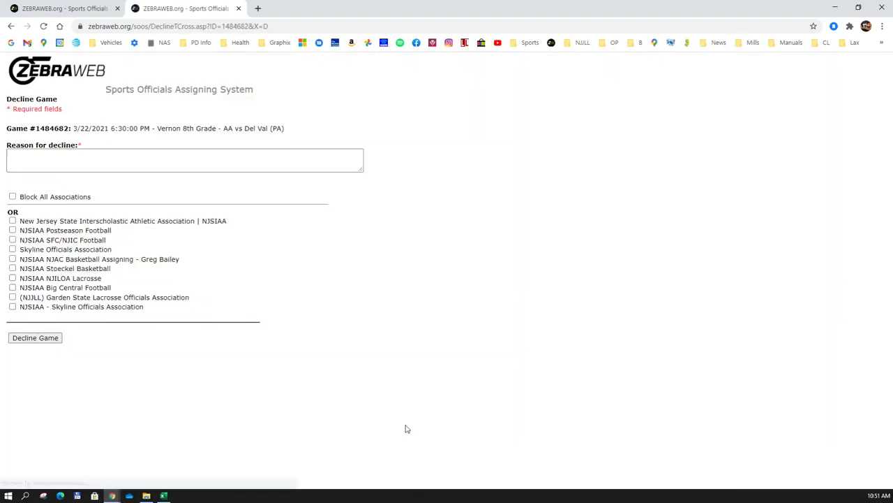
{"action": "left_click", "coordinate": [74, 159]}
{"action": "left_click", "coordinate": [74, 159]}
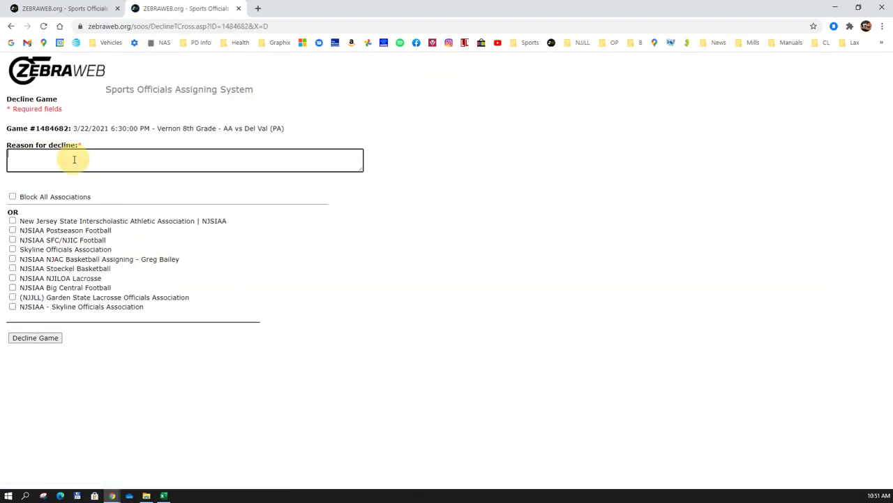
{"action": "type", "text": "WOrk"}
Block only the (NJJLL) Garden State Lacrosse Officials Association for the declined game, leaving Block All Associations unchecked.
{"action": "left_click", "coordinate": [13, 196]}
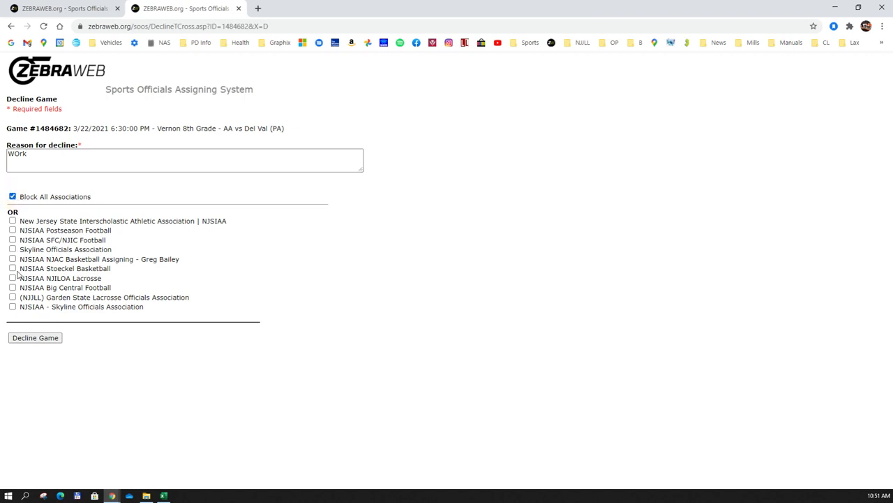
{"action": "left_click", "coordinate": [13, 298]}
{"action": "left_click", "coordinate": [12, 197]}
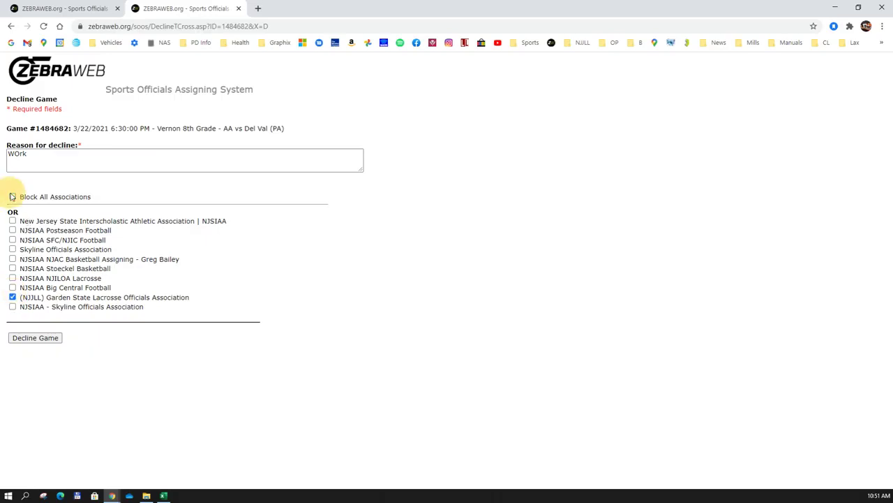
Submit the decline of the 3/22/2021 Vernon 8th Grade - AA vs Del Val (PA) game.
{"action": "left_click", "coordinate": [39, 339]}
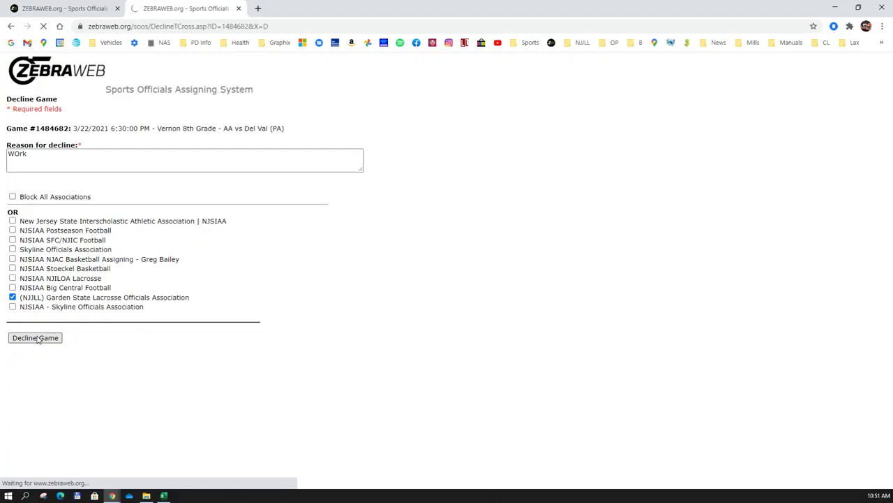
Review the full cross-portal schedule from the first to the last assignment, checking the accepted and declined Vernon 8th Grade - AA games.
{"action": "scroll", "coordinate": [374, 316], "scroll_direction": "down", "scroll_amount": 5}
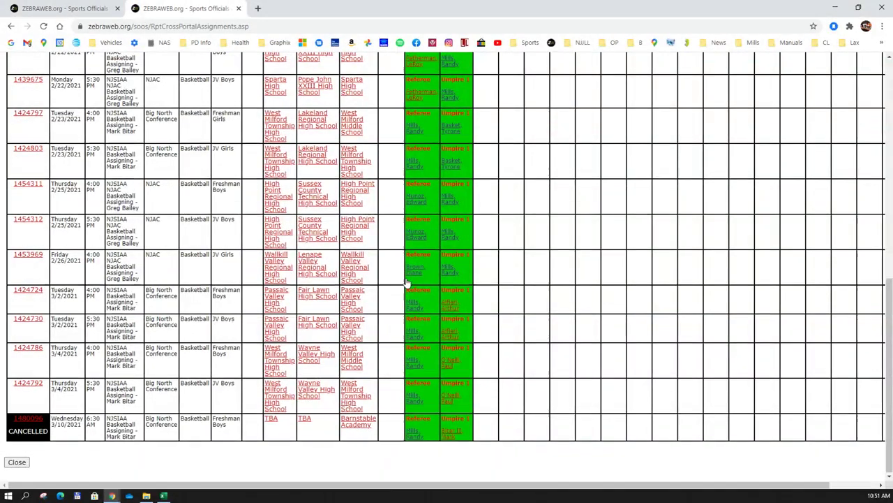
{"action": "scroll", "coordinate": [407, 283], "scroll_direction": "up", "scroll_amount": 15}
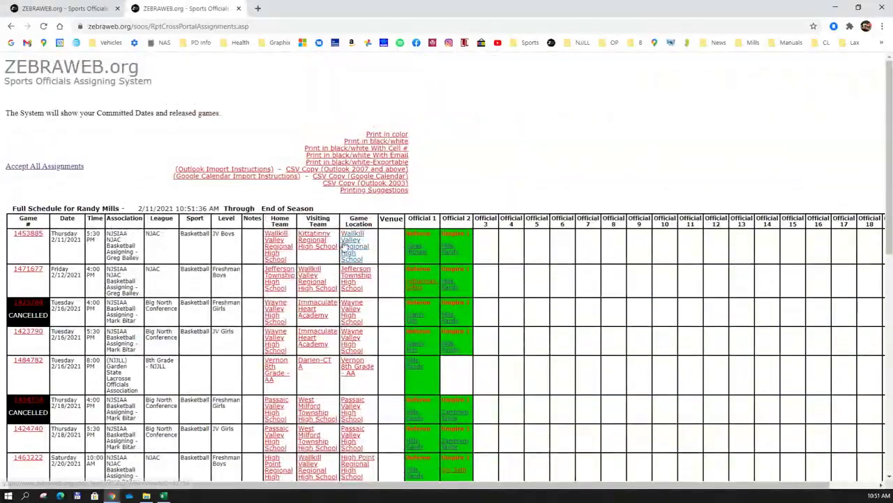
{"action": "scroll", "coordinate": [343, 245], "scroll_direction": "down", "scroll_amount": 15}
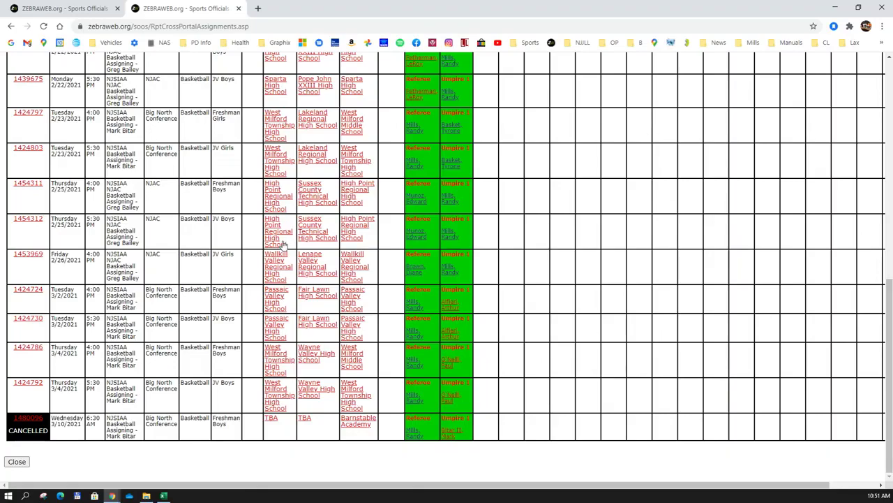
{"action": "scroll", "coordinate": [284, 244], "scroll_direction": "up", "scroll_amount": 15}
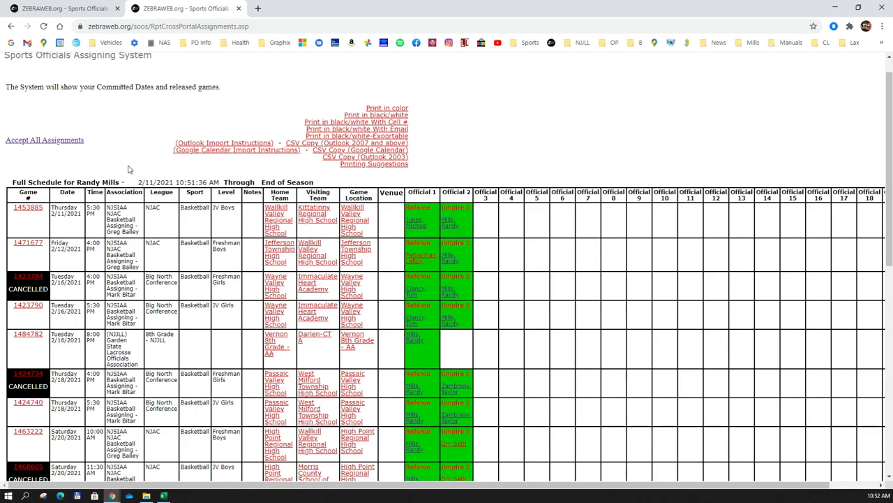
{"action": "scroll", "coordinate": [129, 169], "scroll_direction": "up", "scroll_amount": 1}
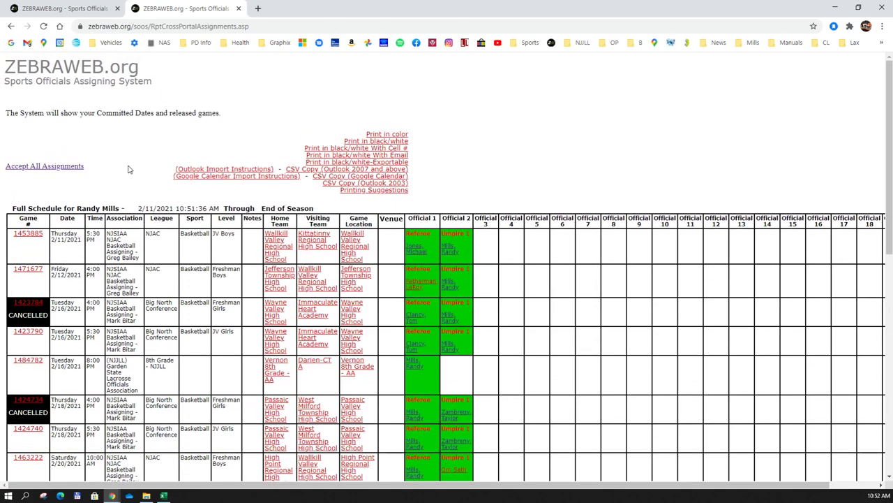
{"action": "scroll", "coordinate": [128, 169], "scroll_direction": "down", "scroll_amount": 3}
{"action": "scroll", "coordinate": [128, 169], "scroll_direction": "down", "scroll_amount": 5}
{"action": "scroll", "coordinate": [128, 169], "scroll_direction": "up", "scroll_amount": 10}
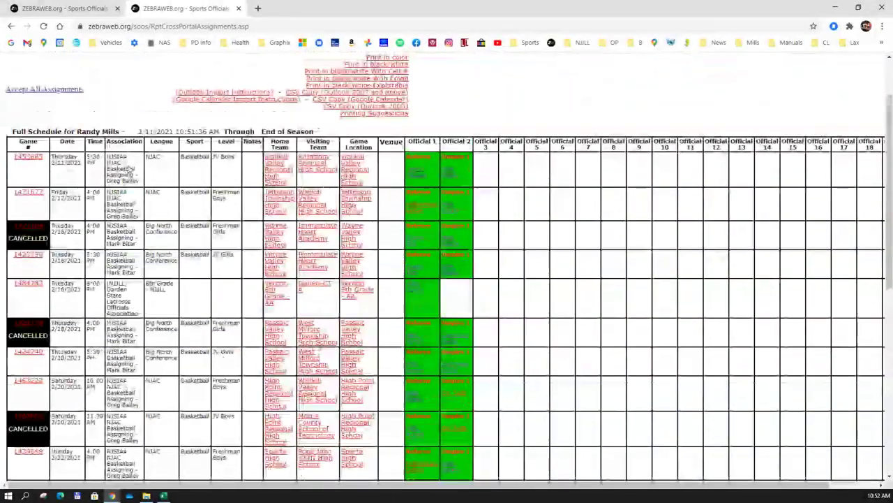